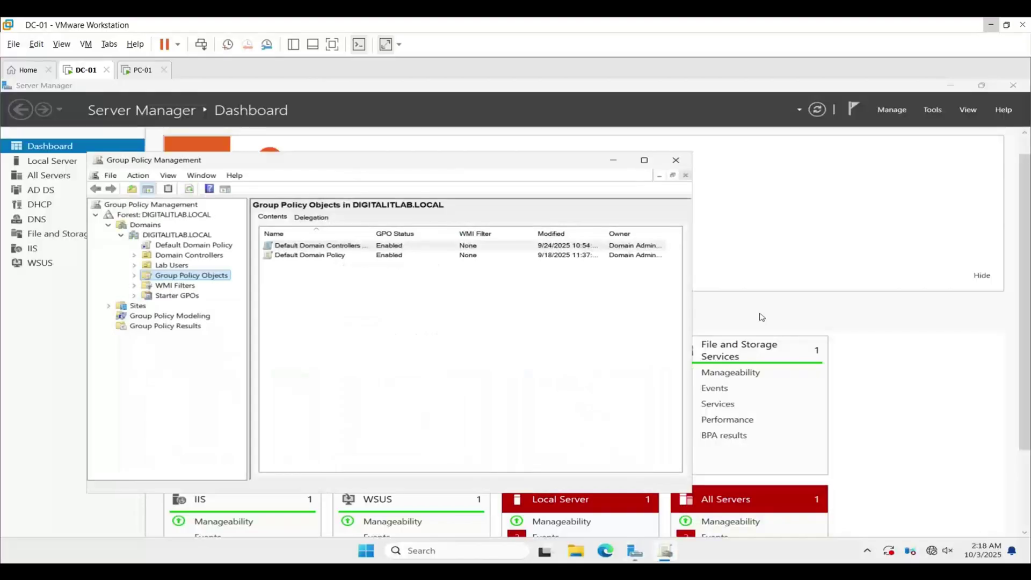
Clear the selection in the DIGITALITLAB.LOCAL Group Policy Objects list
left_click(344, 283)
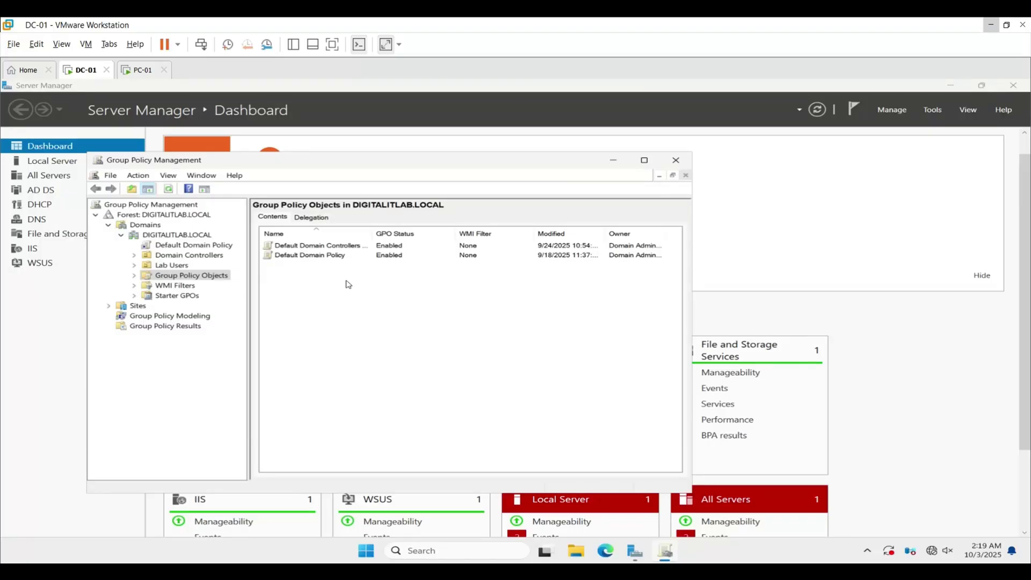
From the DIGITALITLAB.LOCAL domain's menu, create and link a new GPO named 'WSUS Policy'
right_click(184, 237)
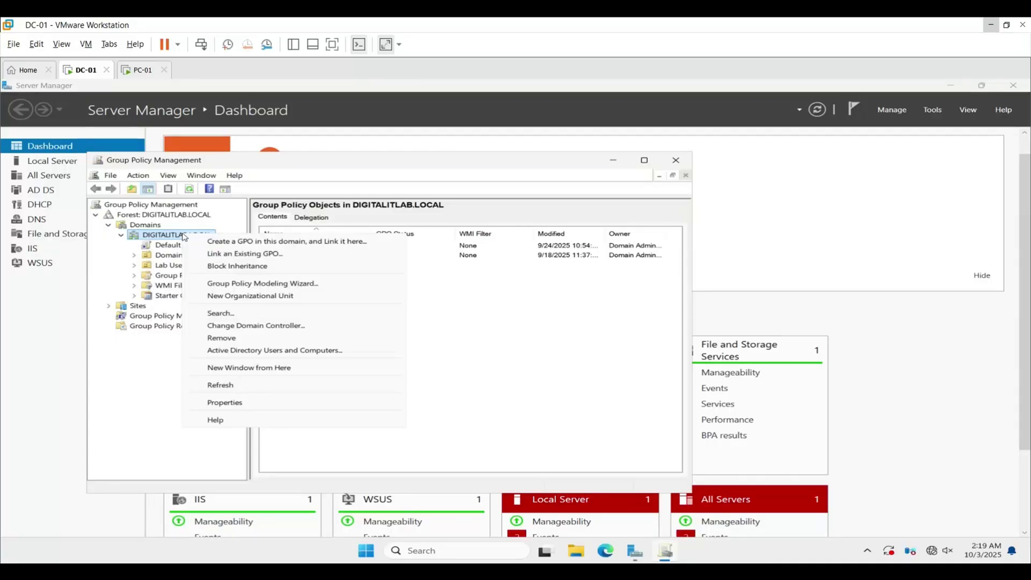
left_click(206, 241)
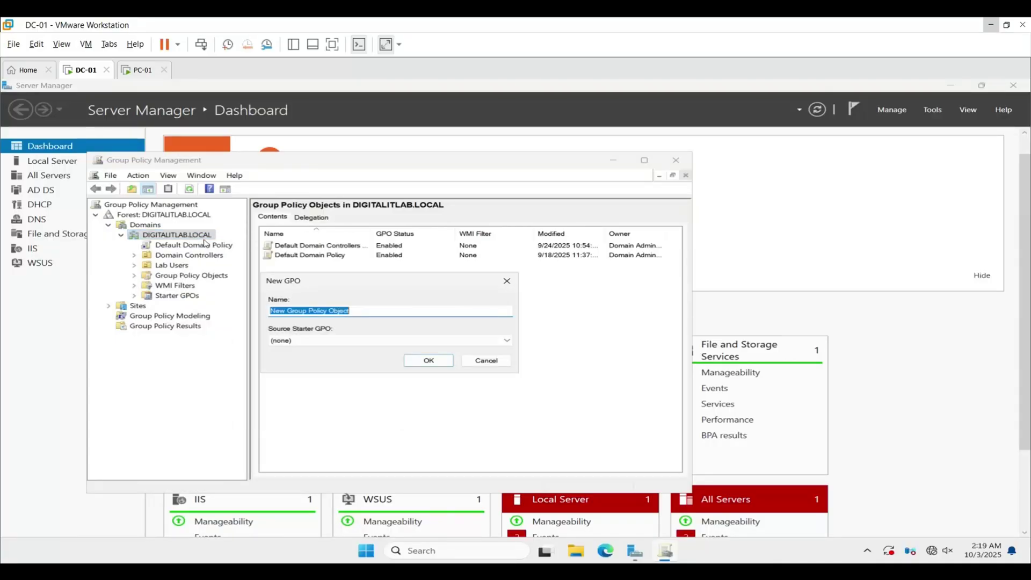
type("WSUS Policy")
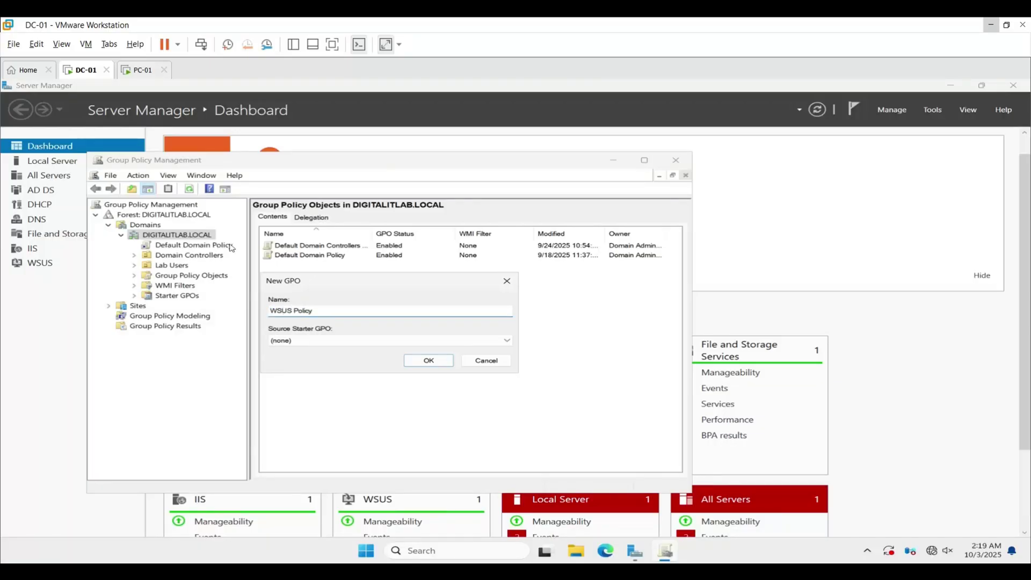
left_click(424, 361)
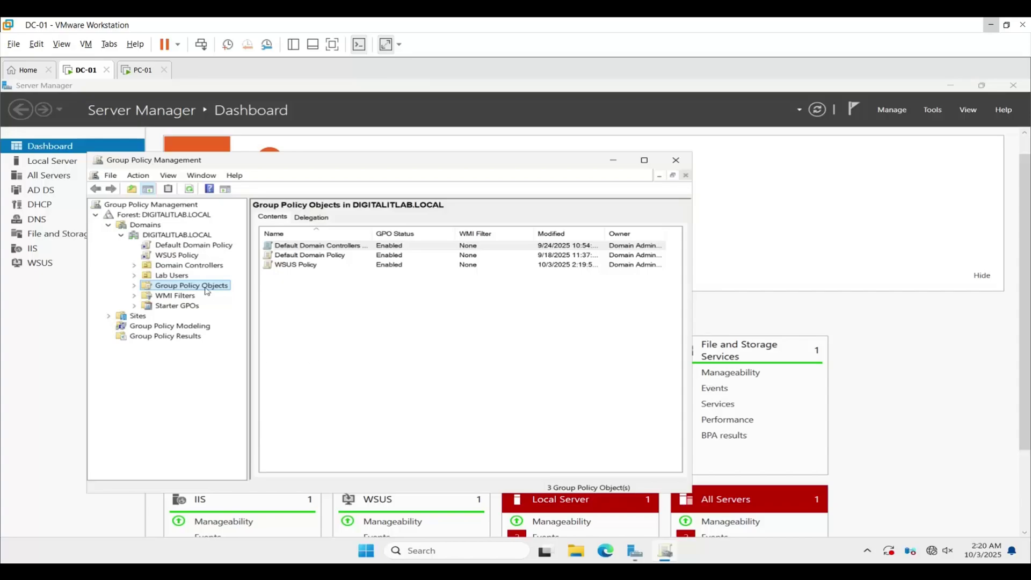
Open the WSUS Policy GPO for editing and enlarge the editor window
right_click(175, 255)
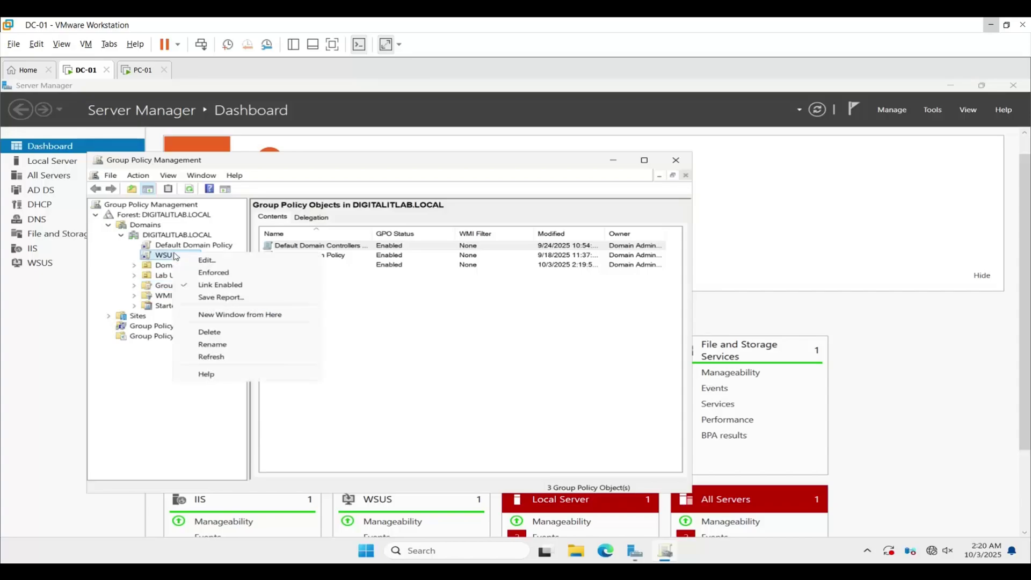
left_click(207, 260)
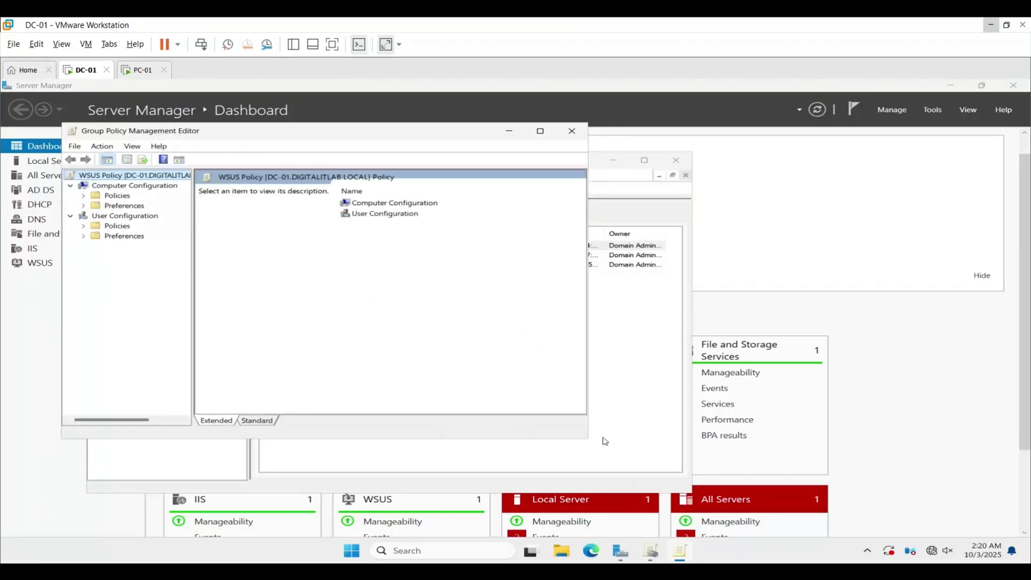
left_click_drag(589, 439, 711, 476)
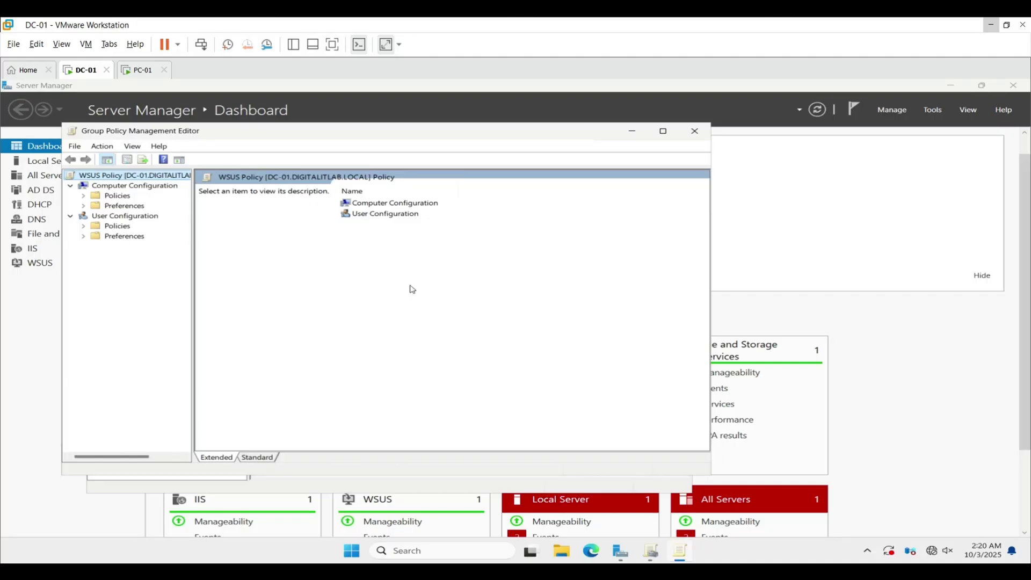
Expand Computer Configuration > Policies > Administrative Templates > Windows Components
double_click(404, 205)
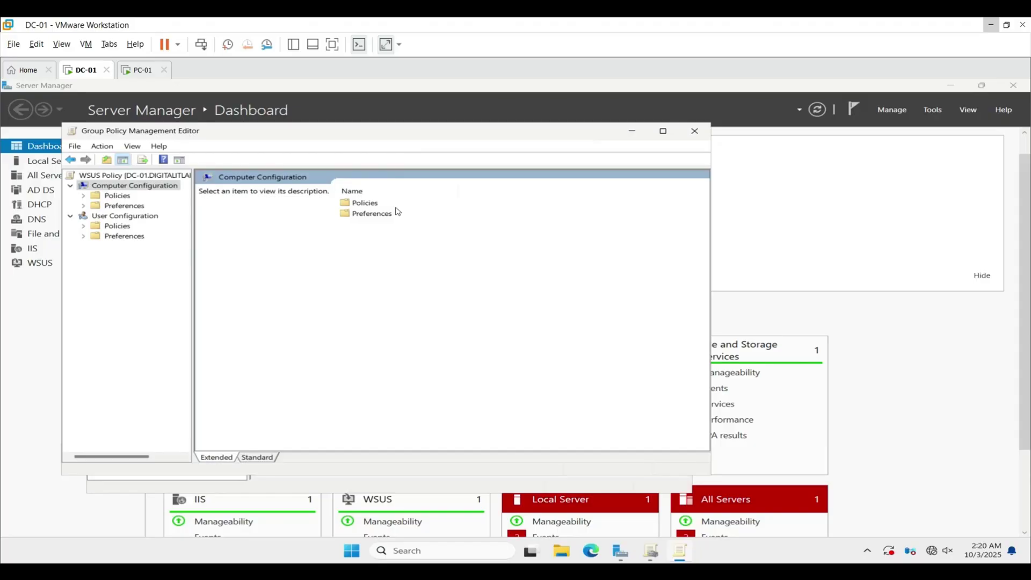
double_click(370, 204)
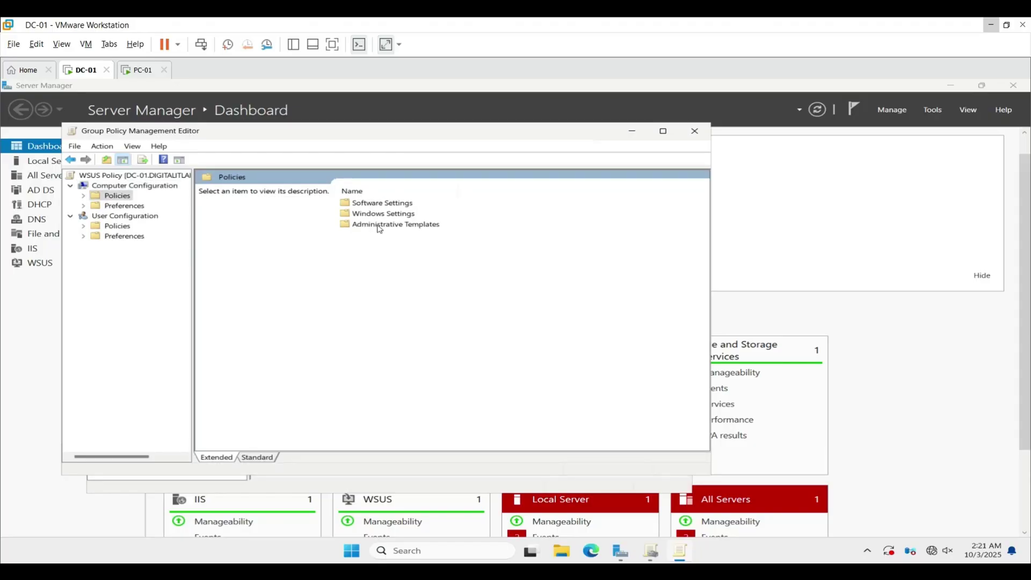
double_click(382, 225)
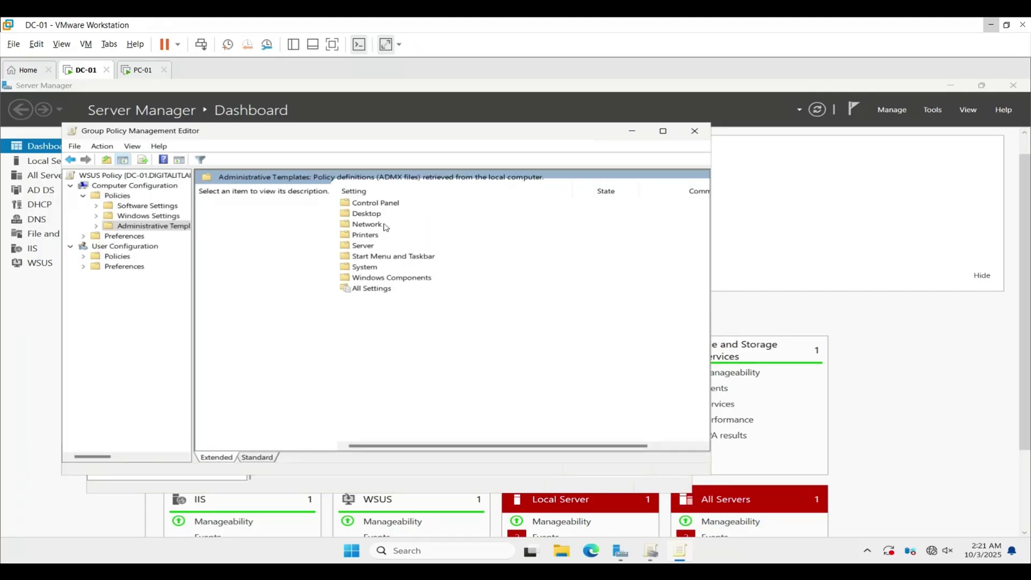
left_click(397, 280)
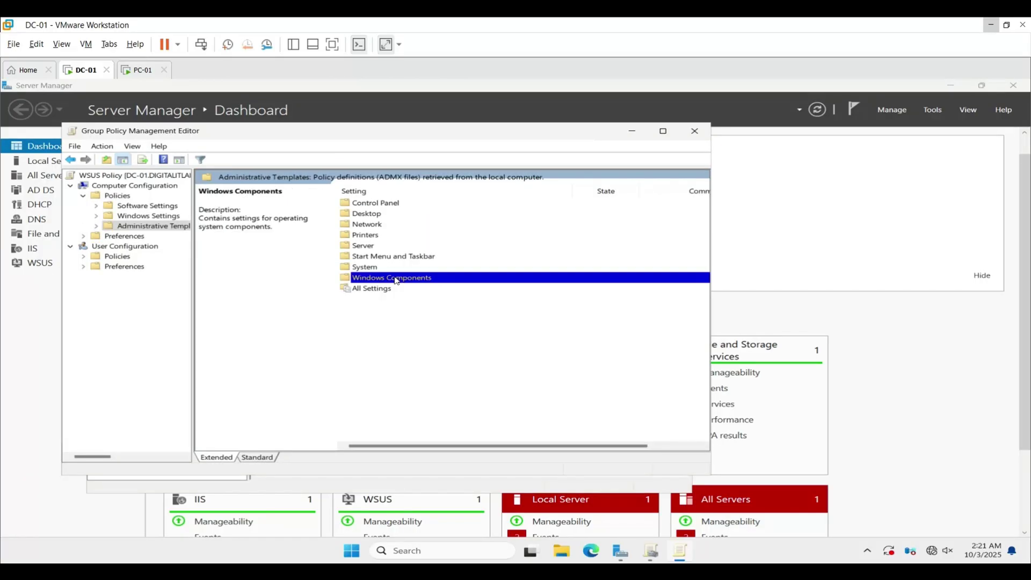
double_click(397, 280)
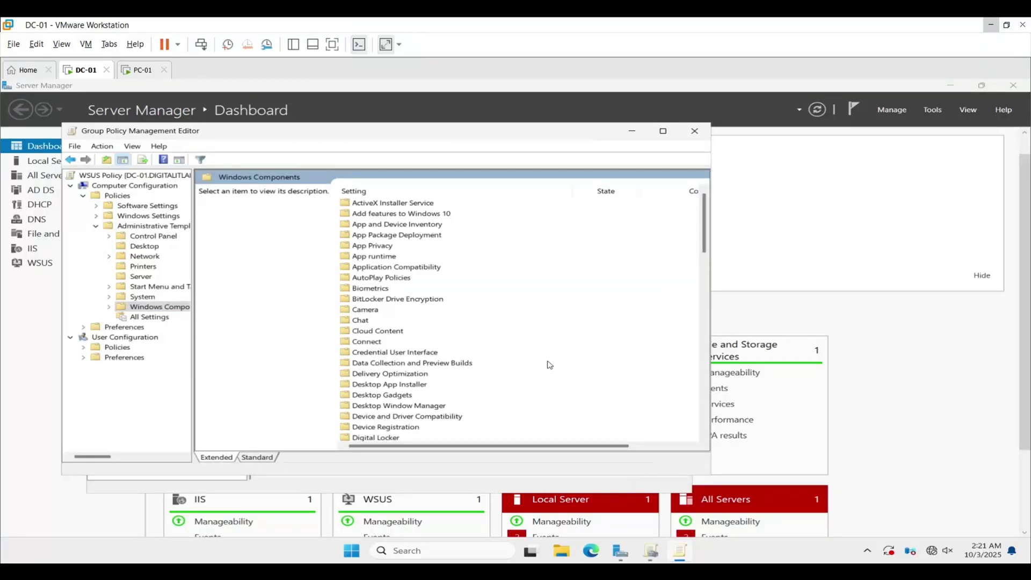
Open Windows Update > Manage updates offered from Windows Server Update Service and select the intranet location policy
scroll(456, 375, "down", 20)
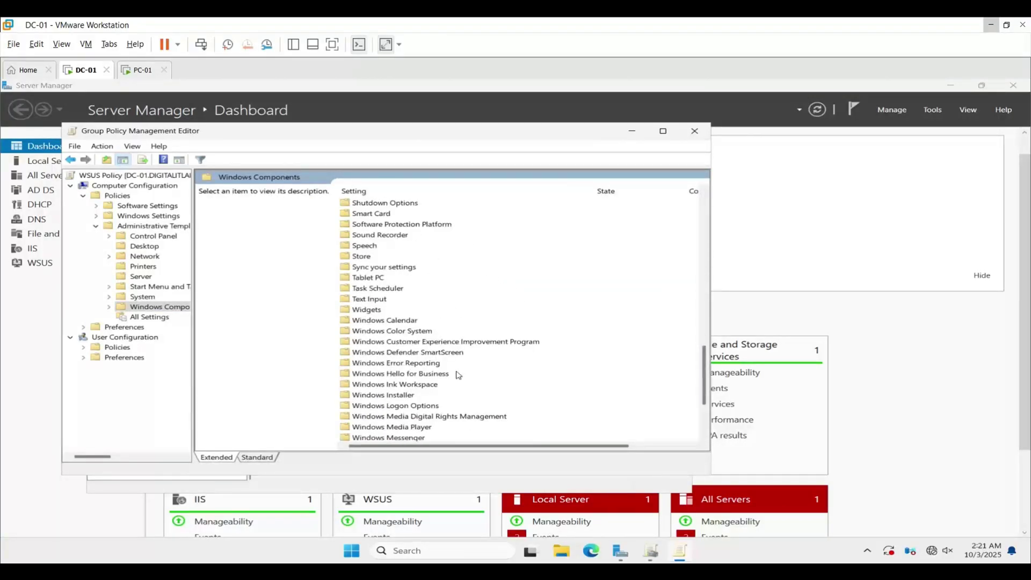
scroll(459, 379, "down", 4)
double_click(405, 421)
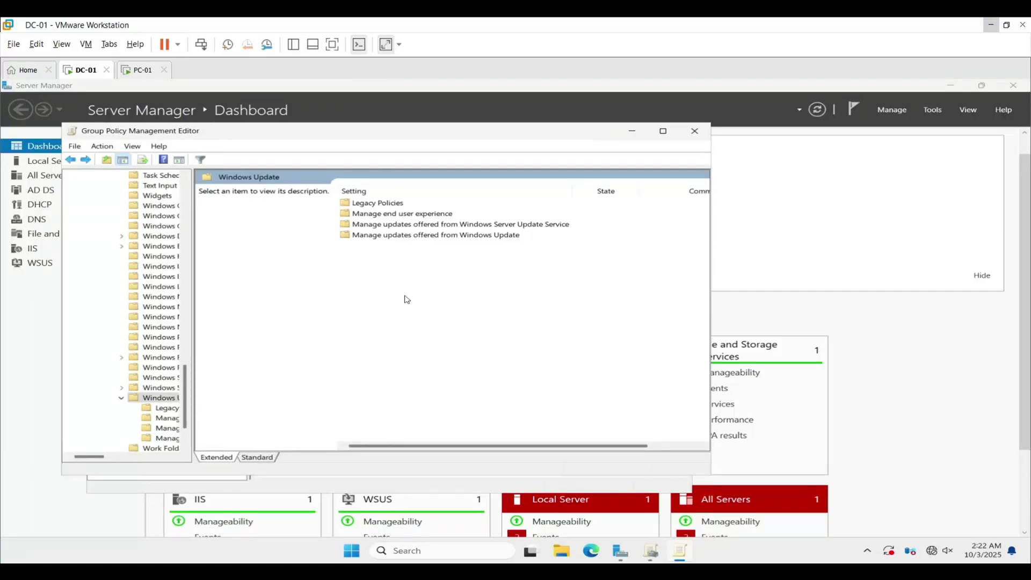
double_click(418, 225)
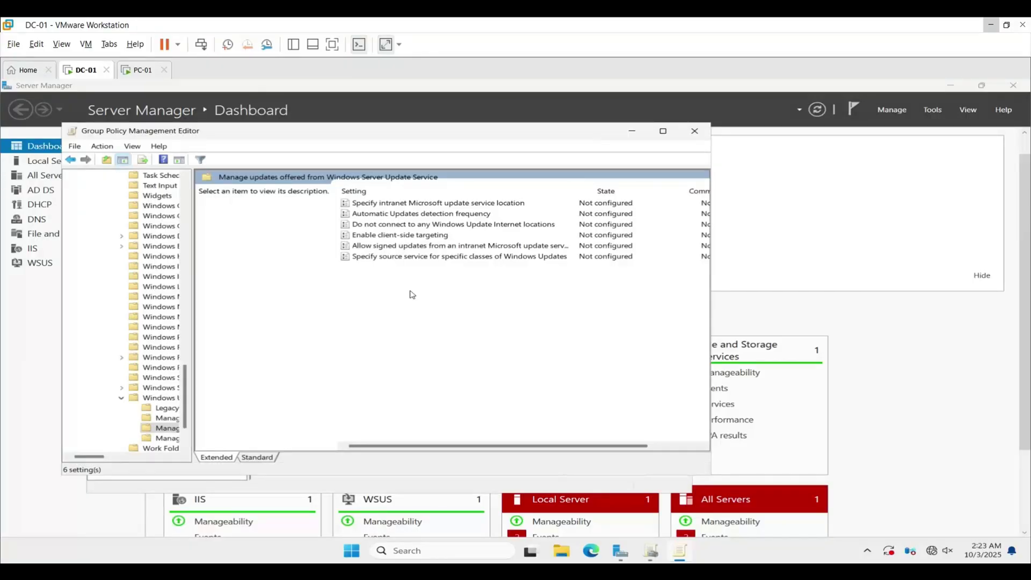
left_click(411, 207)
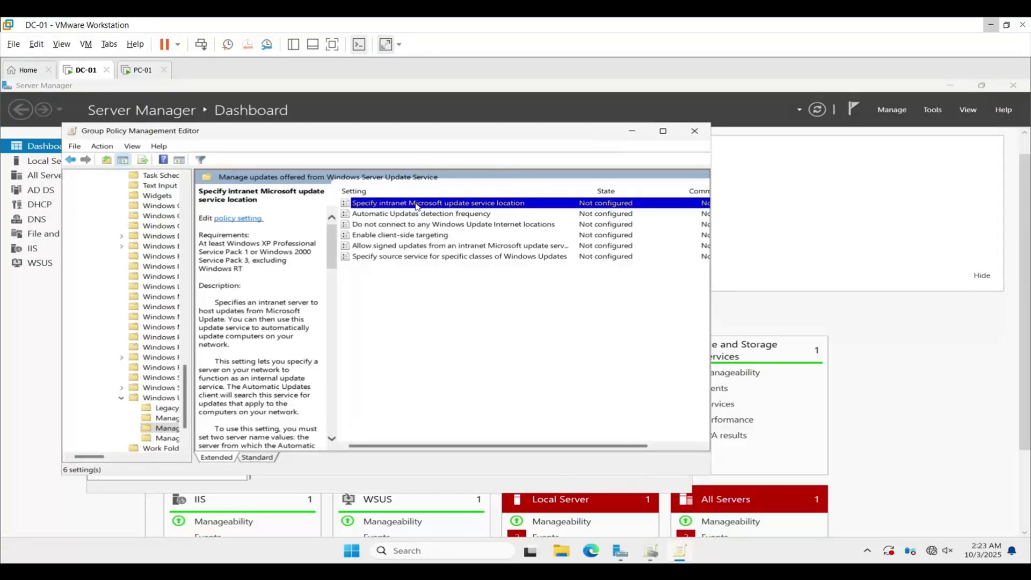
double_click(418, 206)
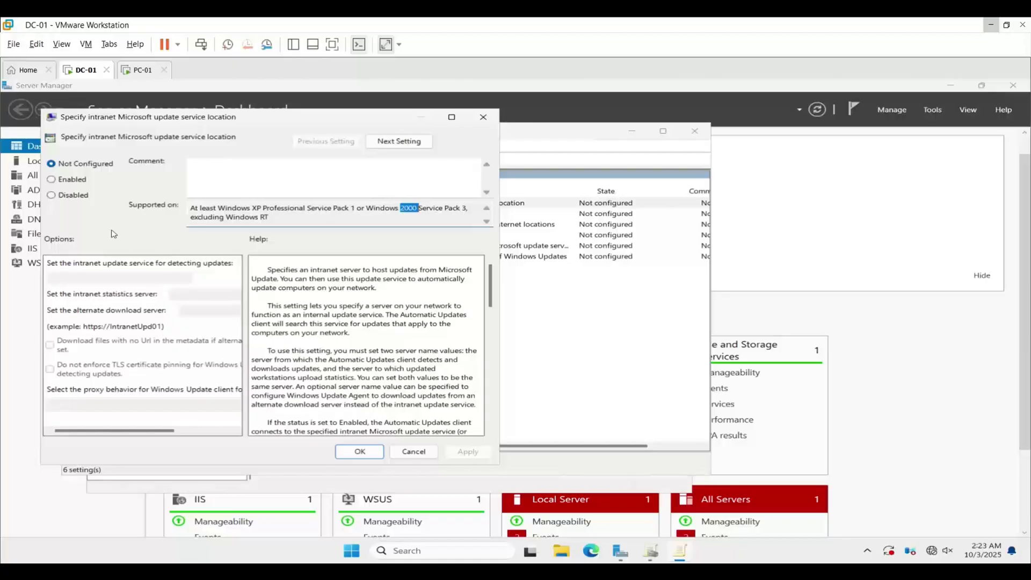
left_click(60, 181)
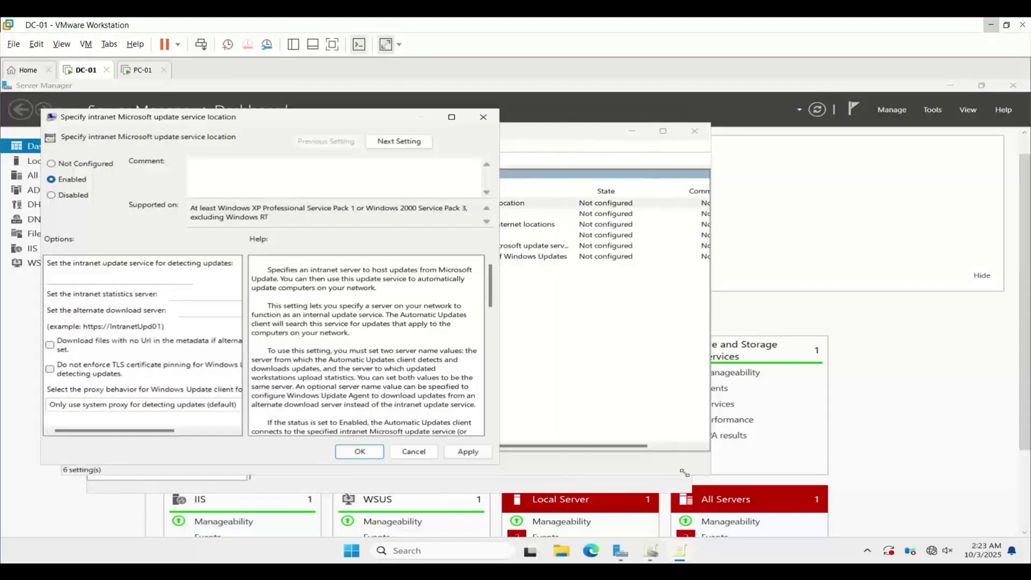
left_click_drag(499, 464, 684, 473)
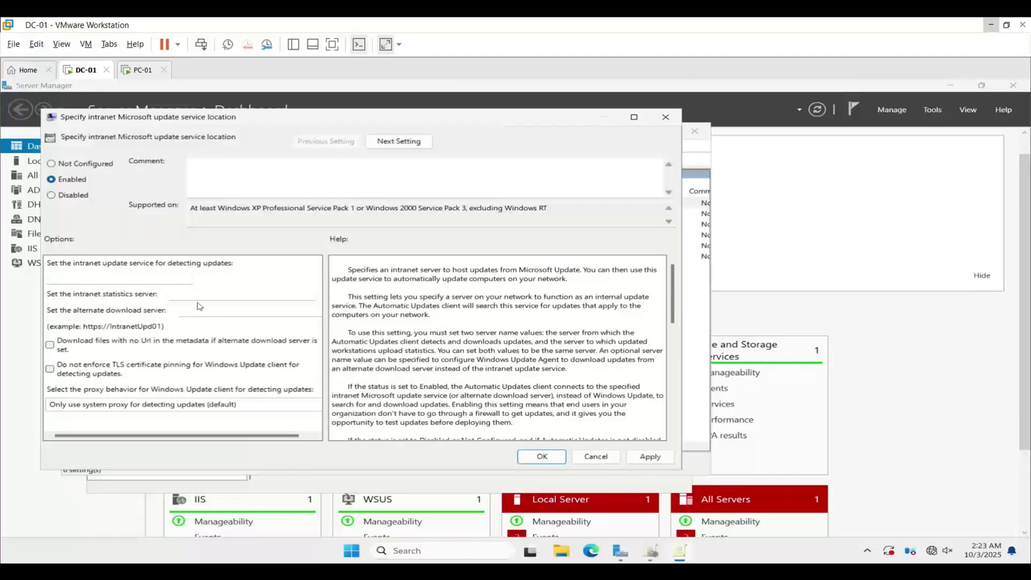
left_click(157, 279)
type("http://dc-01.digitali")
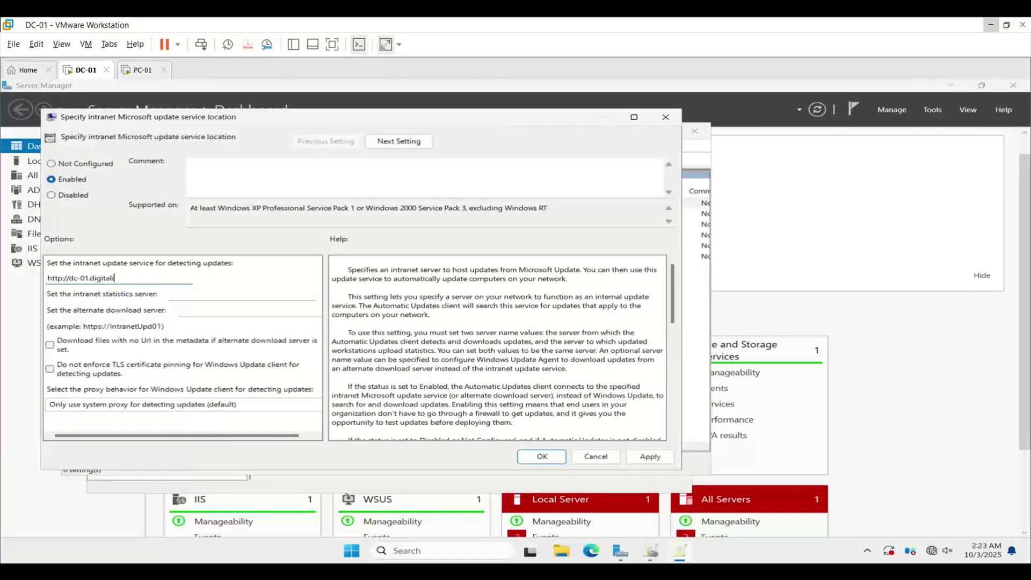
type("tlab.local:8530")
Use the same URL for the statistics server, apply the policy, and return to Windows Update
key("ctrl+a")
key("ctrl+c")
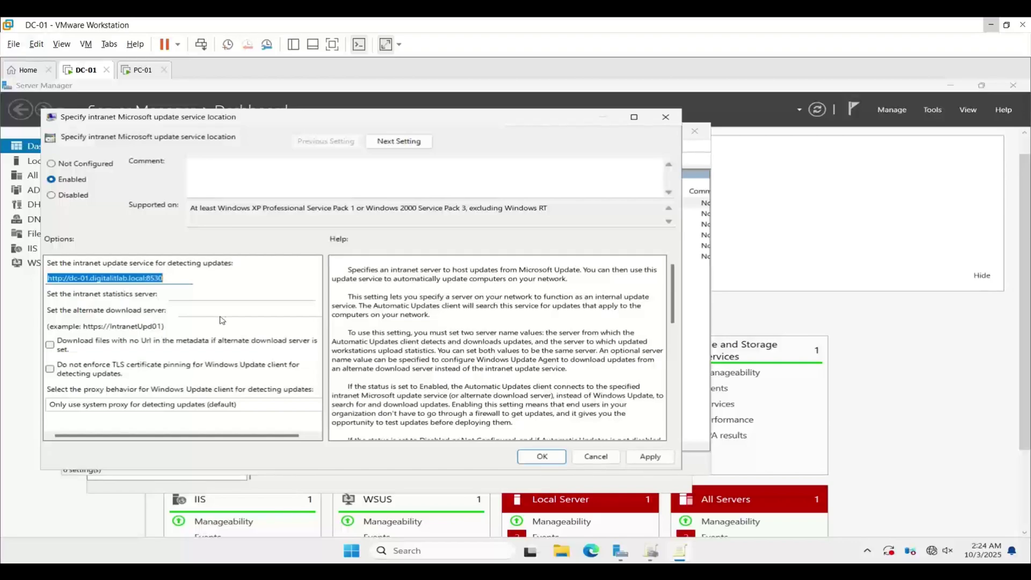
left_click(181, 293)
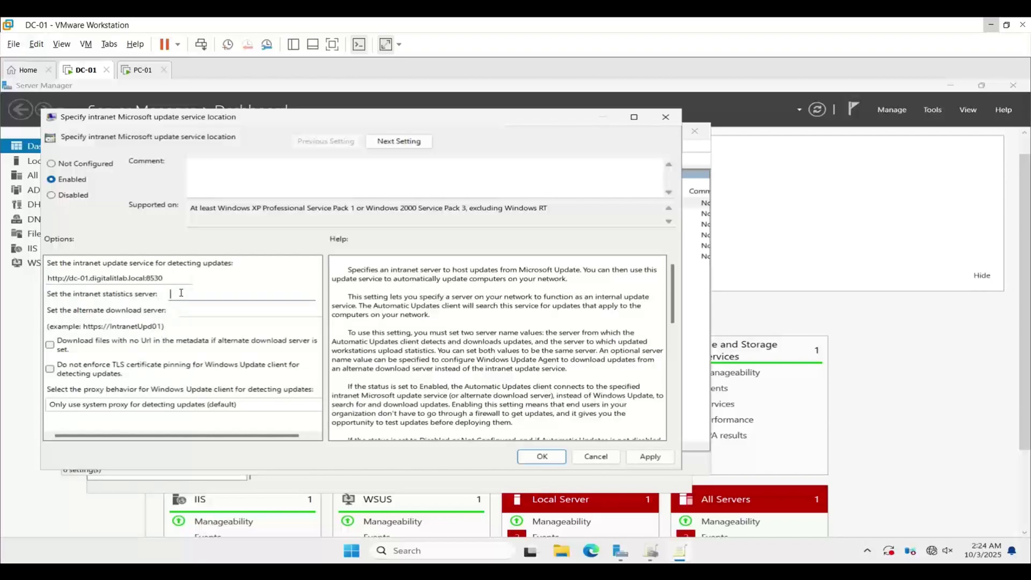
key("ctrl+v")
left_click(304, 408)
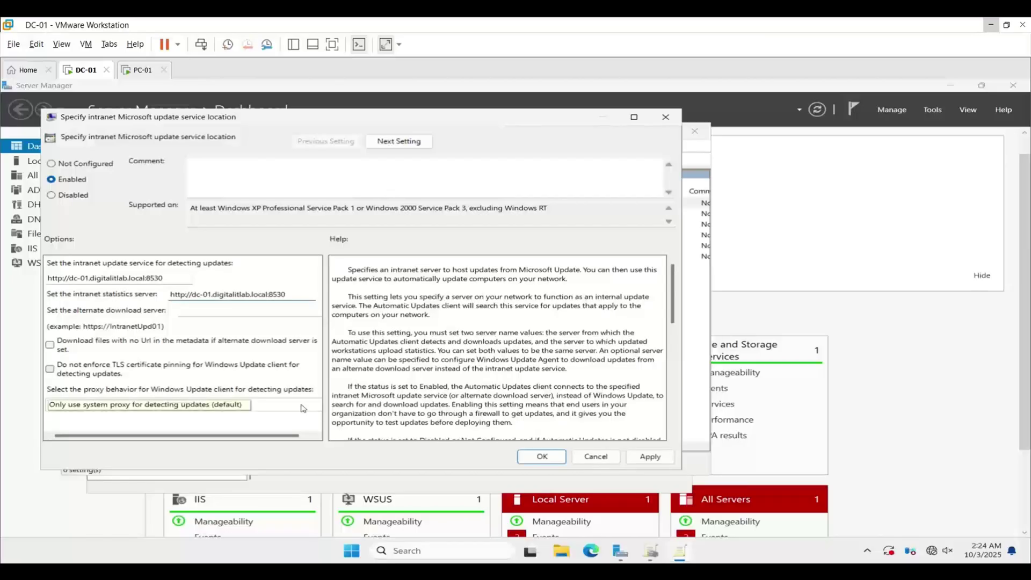
left_click(647, 461)
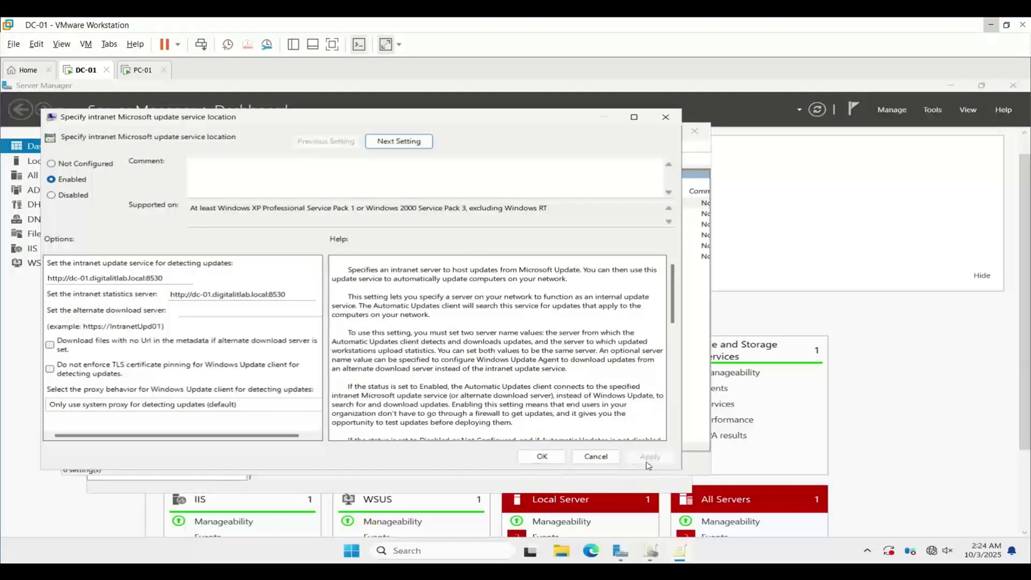
left_click(542, 457)
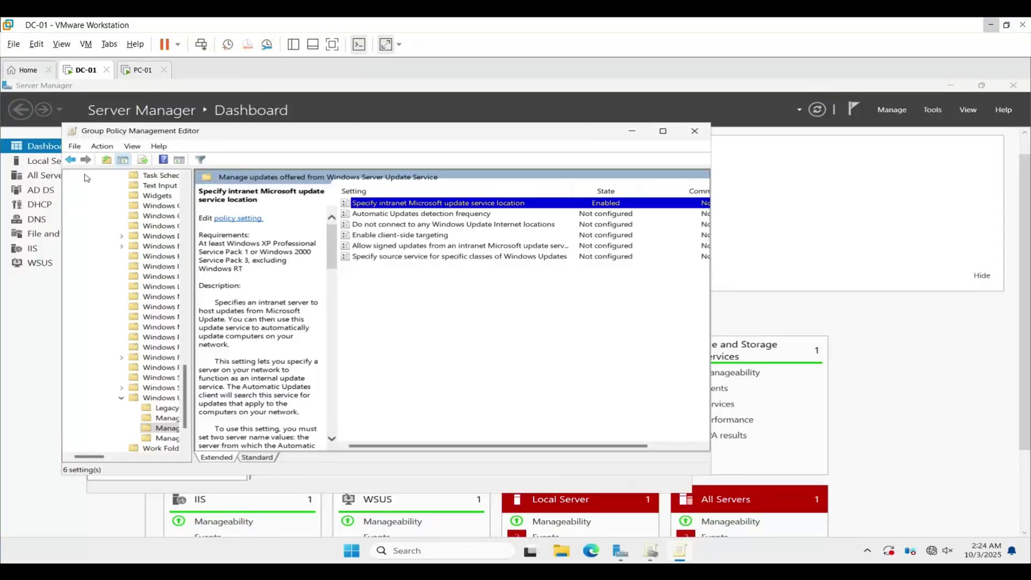
left_click(71, 160)
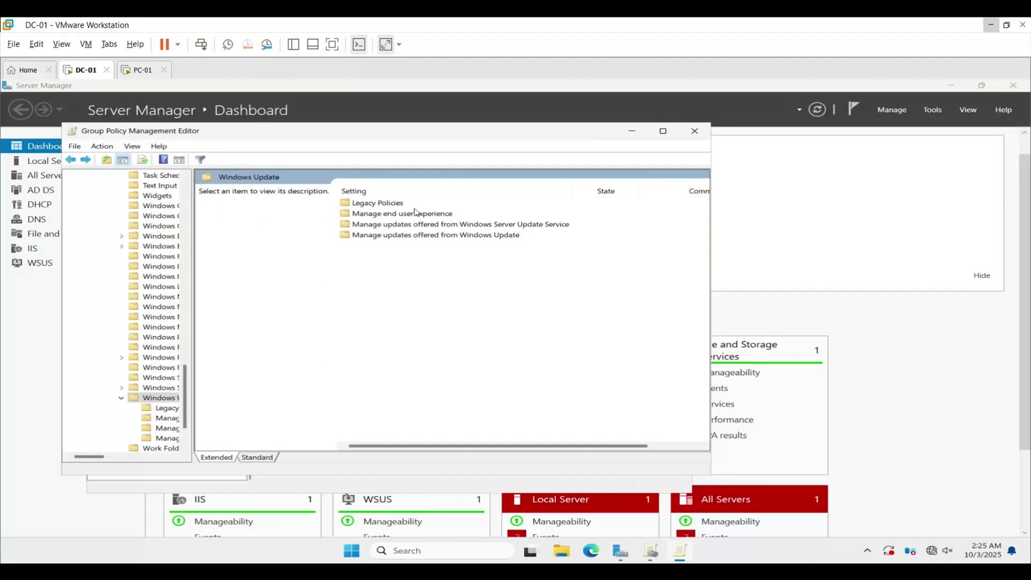
Enable Configure Automatic Updates with '4 - Auto download and schedule the install', then close the editor
double_click(417, 215)
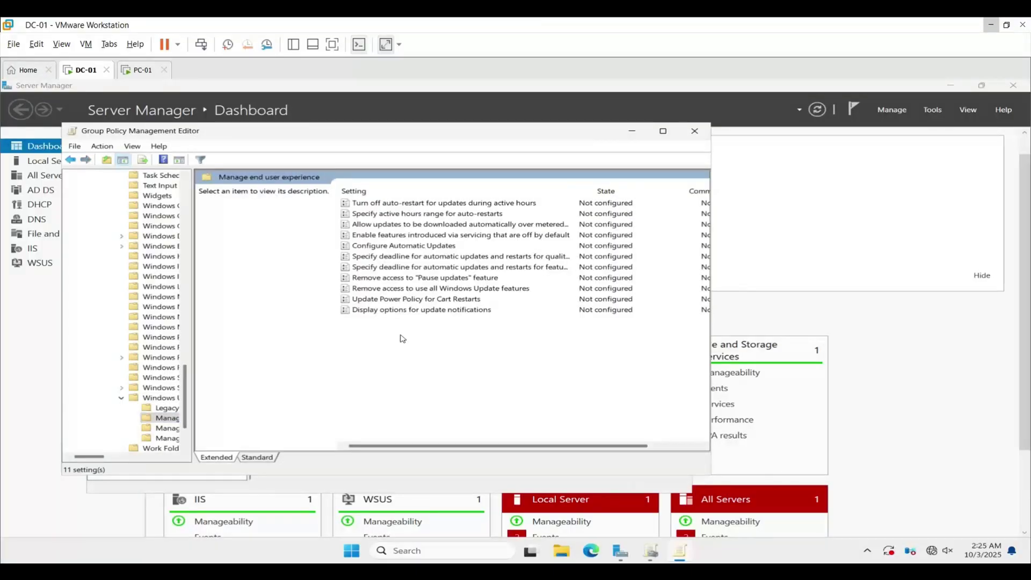
double_click(408, 248)
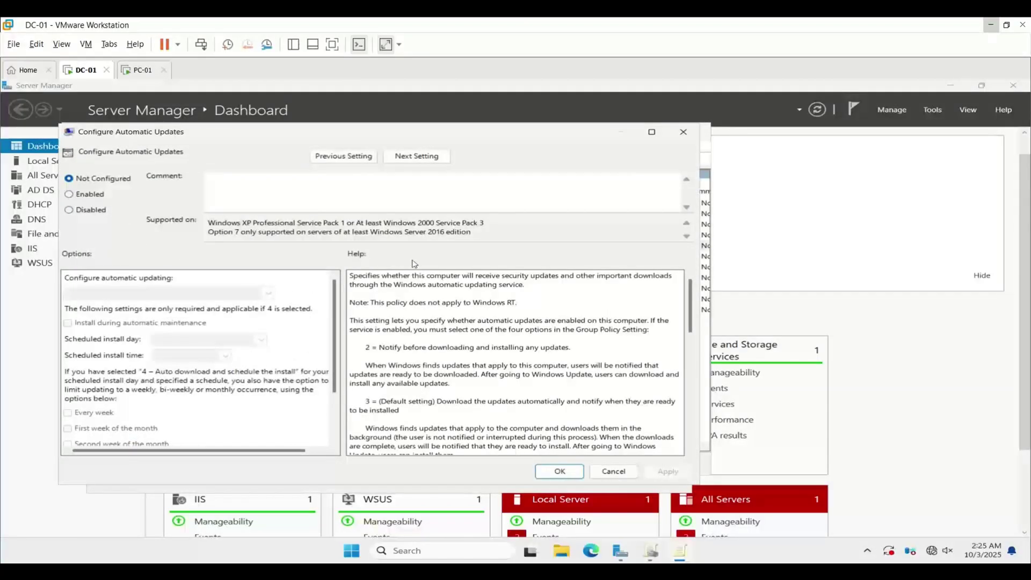
left_click(70, 194)
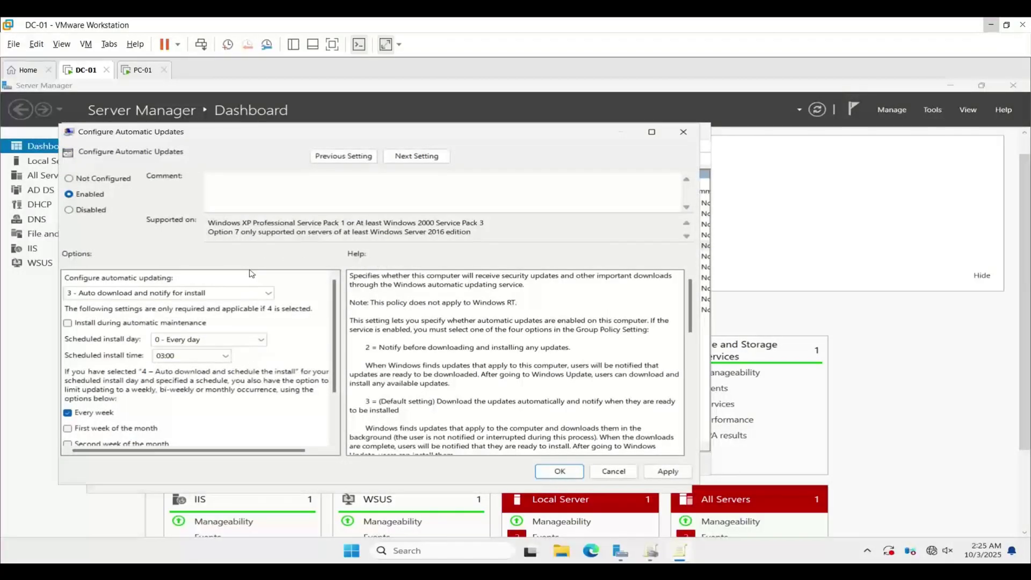
left_click(267, 293)
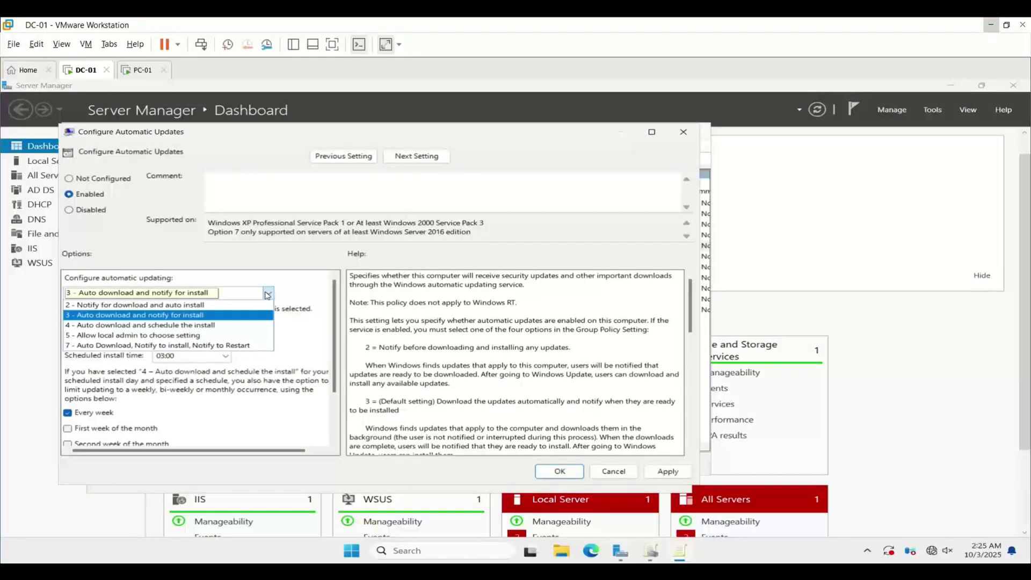
left_click(240, 326)
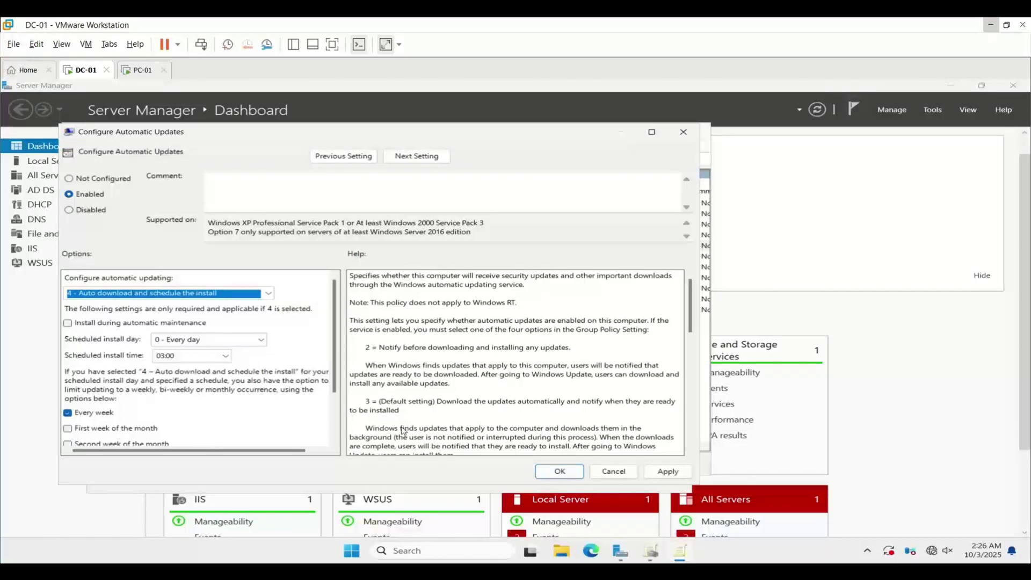
left_click(659, 475)
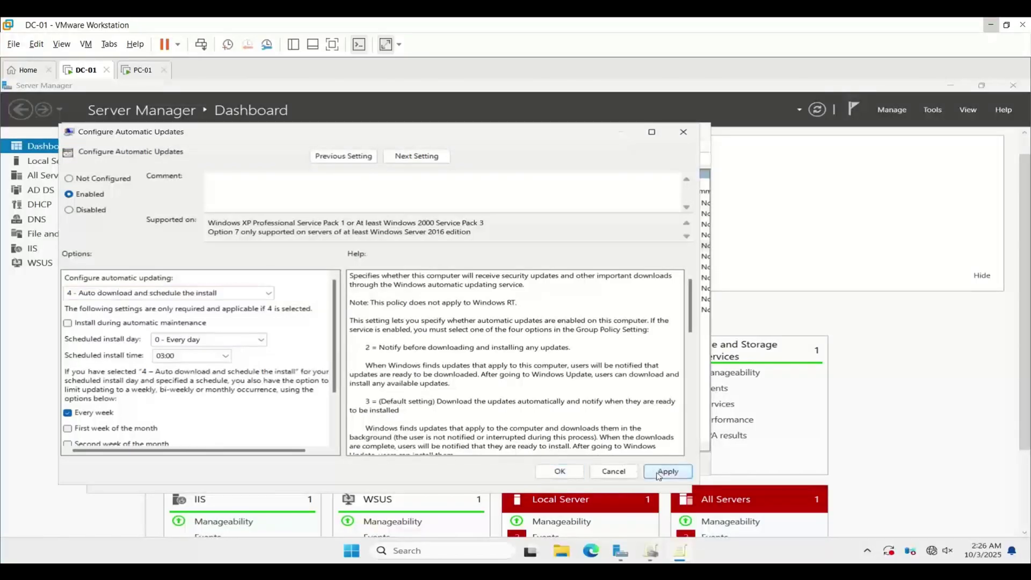
left_click(569, 478)
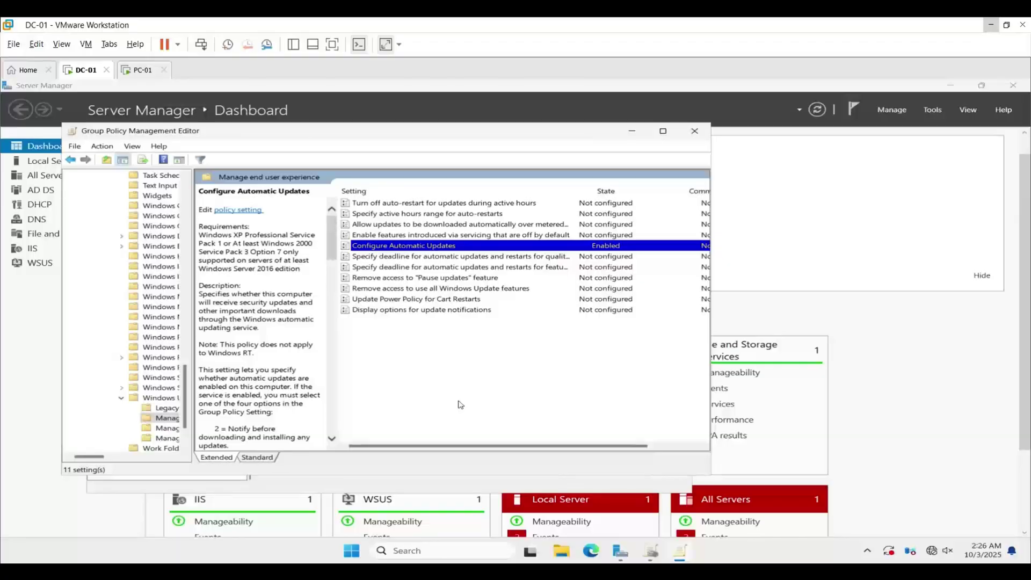
left_click(694, 131)
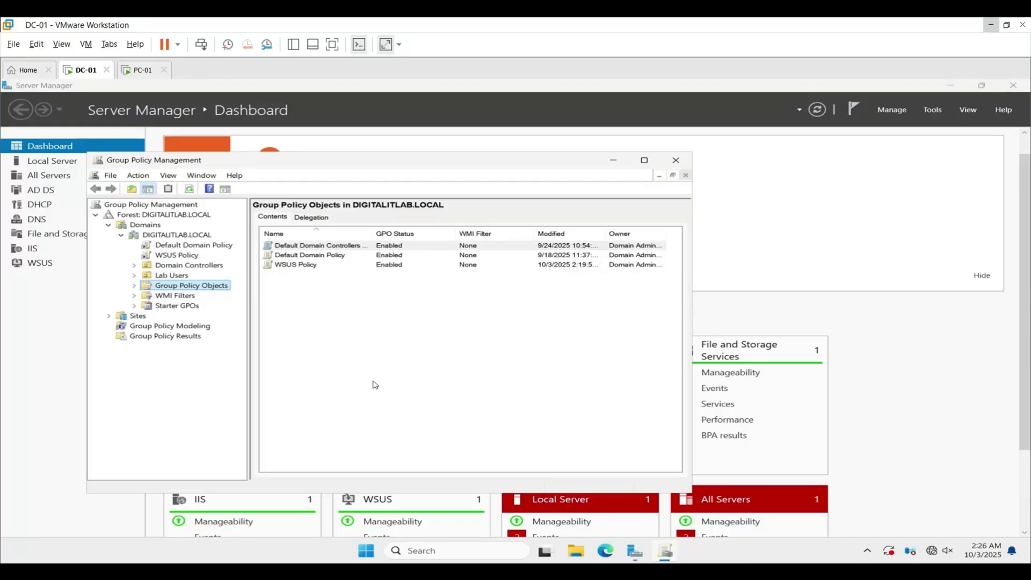
Link the existing WSUS Policy GPO to DIGITALITLAB.LOCAL, dismiss the notice, and switch to PC-01
right_click(185, 238)
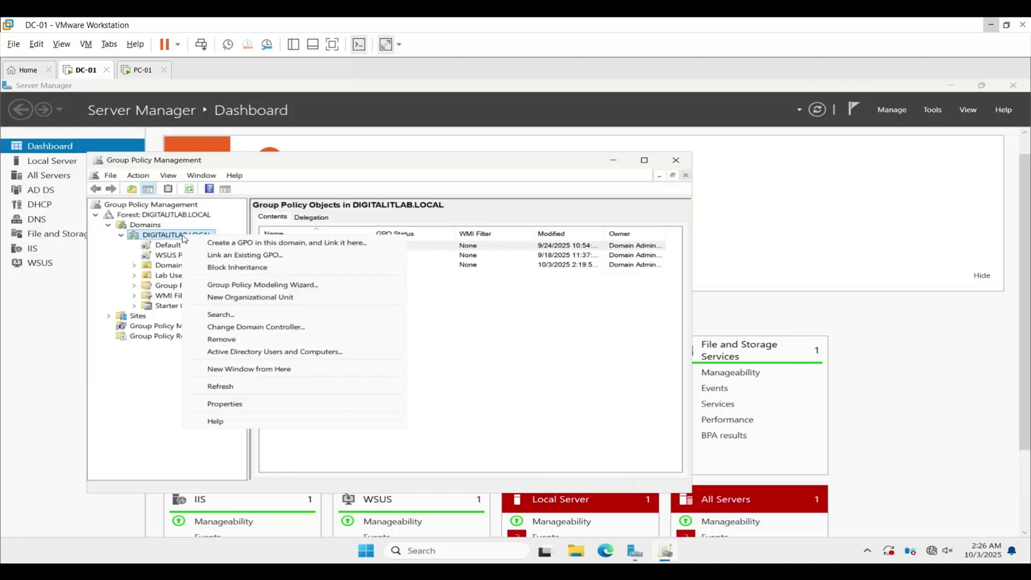
left_click(212, 257)
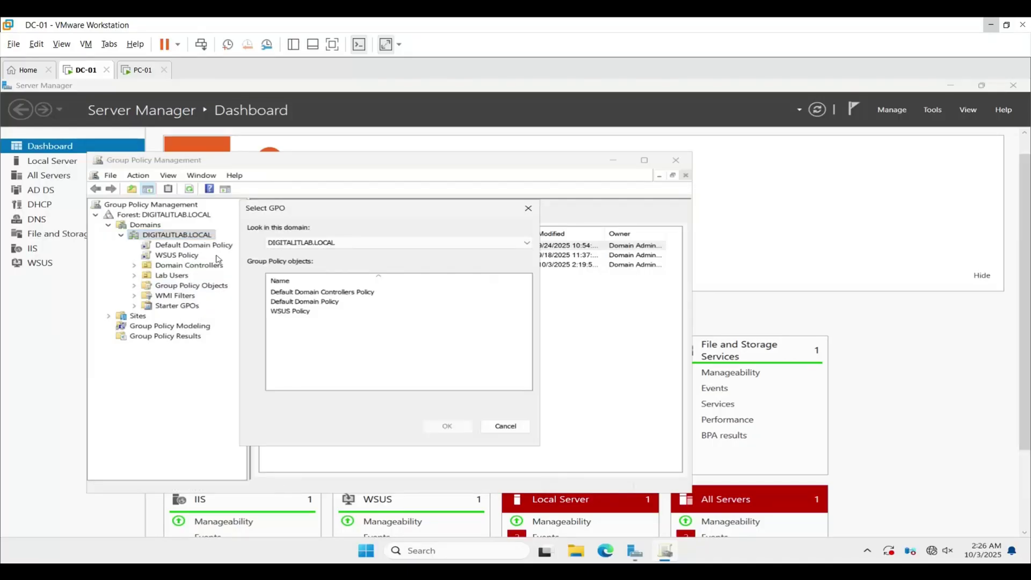
left_click(279, 313)
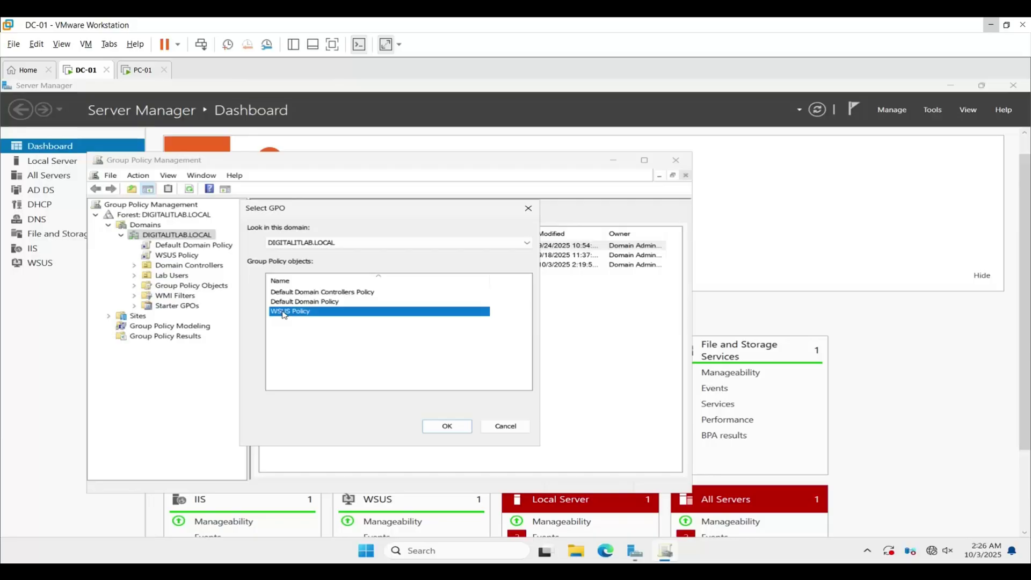
left_click(448, 427)
left_click(449, 358)
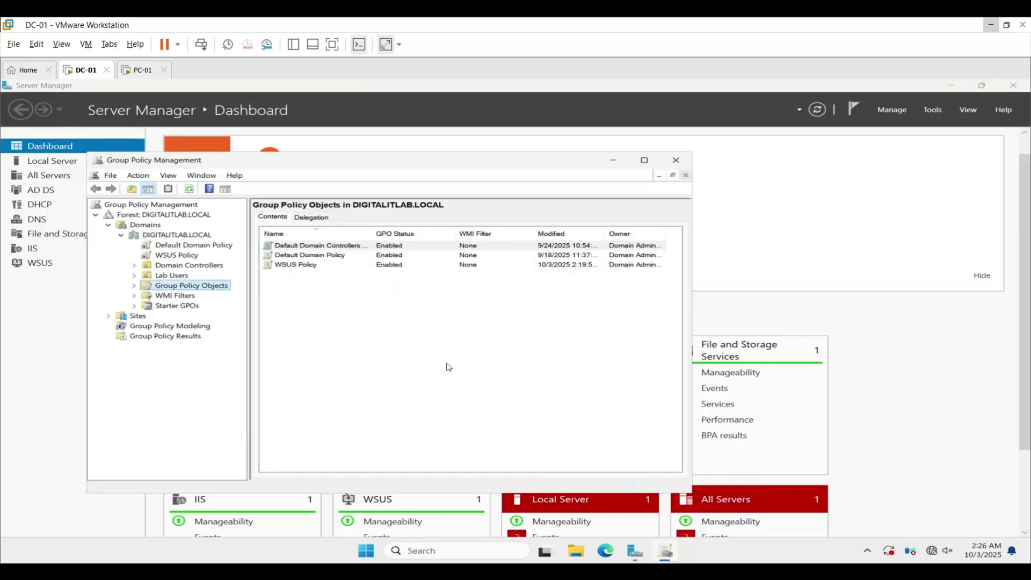
left_click(138, 71)
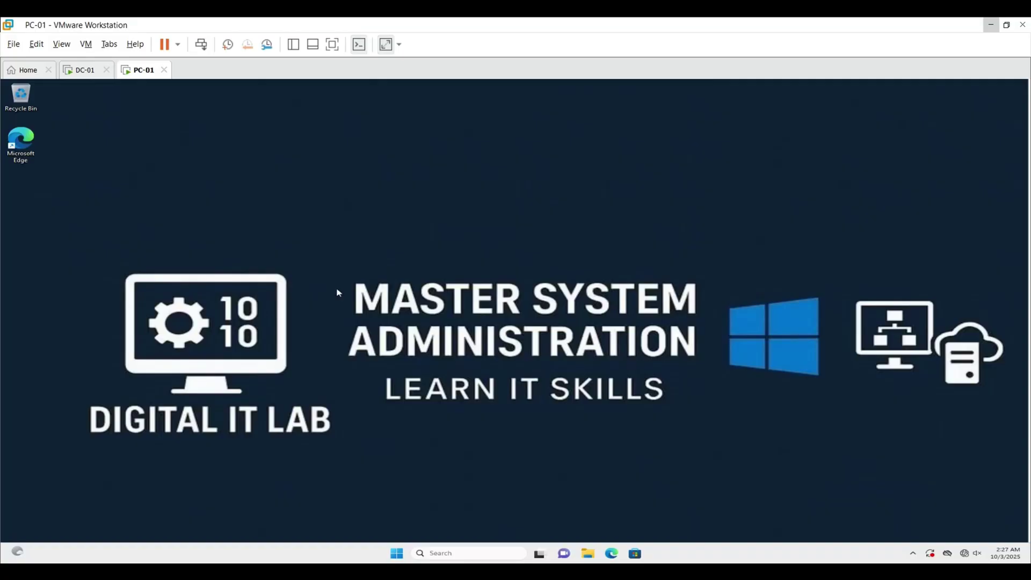
Launch Command Prompt as administrator on PC-01, entering the administrator account credentials
key("super")
type("command")
key("ctrl+shift+Return")
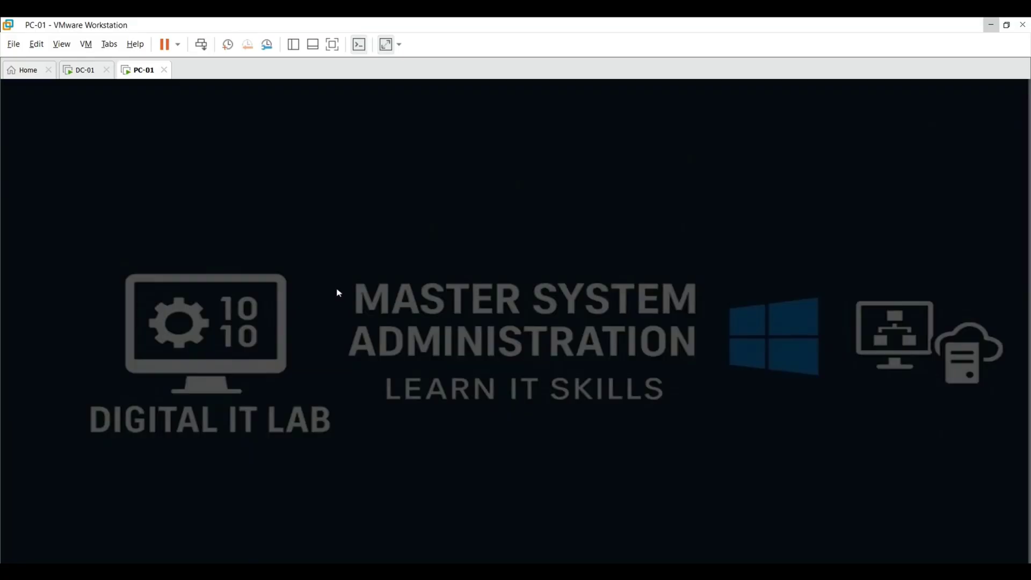
type("Administrator")
key("Tab")
type("P@ssw0rd")
key("Return")
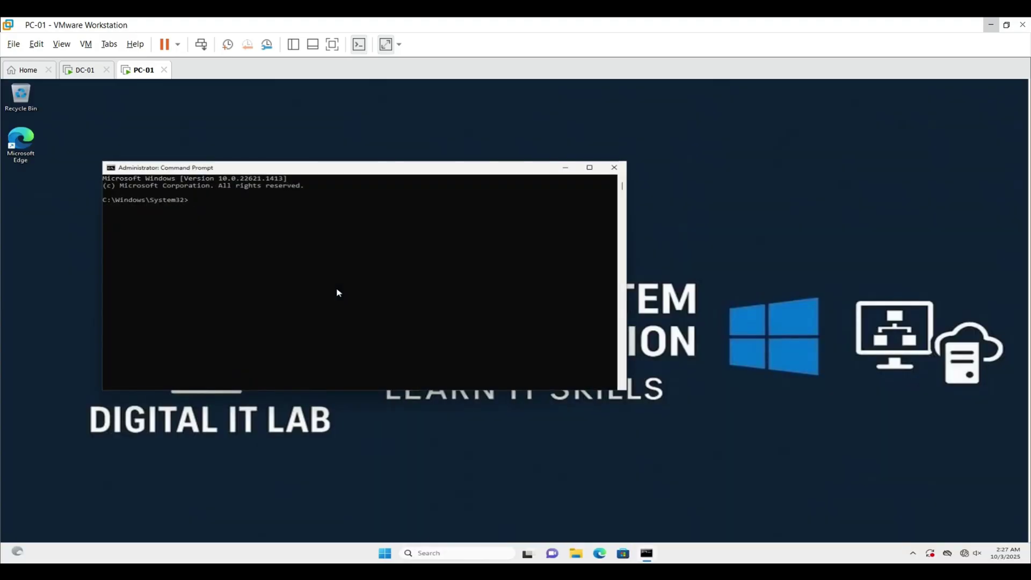
Run gpupdate /force to refresh Group Policy on the client
type("gpupdate /force")
key("BackSpace")
key("BackSpace")
key("BackSpace")
key("BackSpace")
key("BackSpace")
key("BackSpace")
key("BackSpace")
key("BackSpace")
key("BackSpace")
key("BackSpace")
key("BackSpace")
key("BackSpace")
key("BackSpace")
key("BackSpace")
key("BackSpace")
type("gpupdate /force")
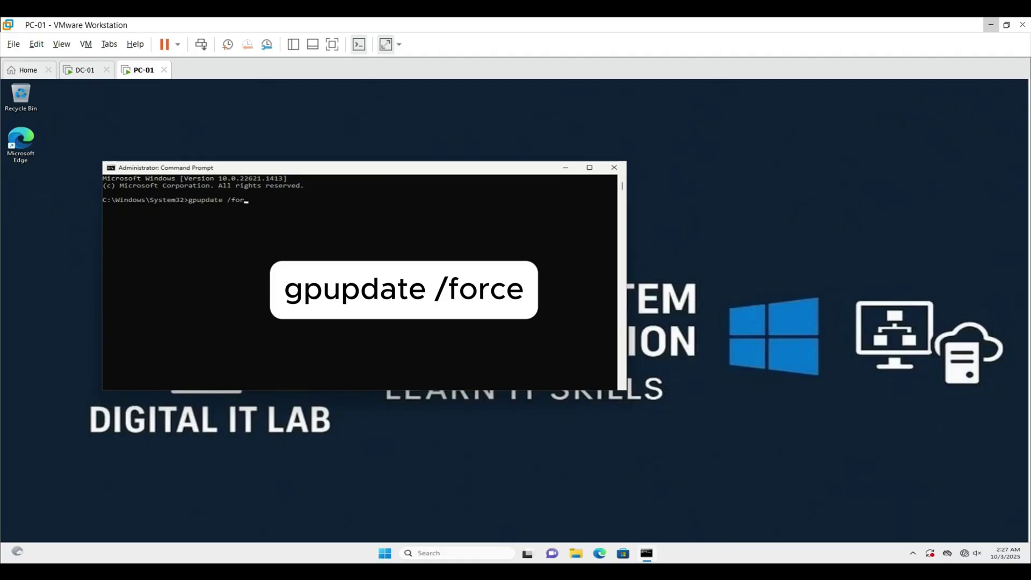
key("Return")
left_click(338, 293)
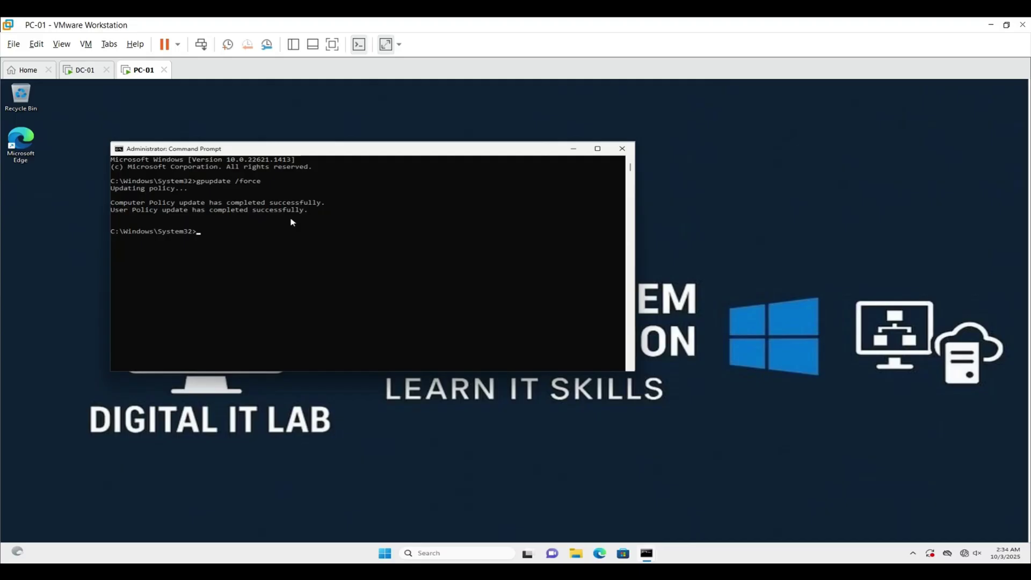
Run wuauclt /detectnow and wuauclt /reportnow to detect updates and report to WSUS
left_click(259, 238)
type("wua")
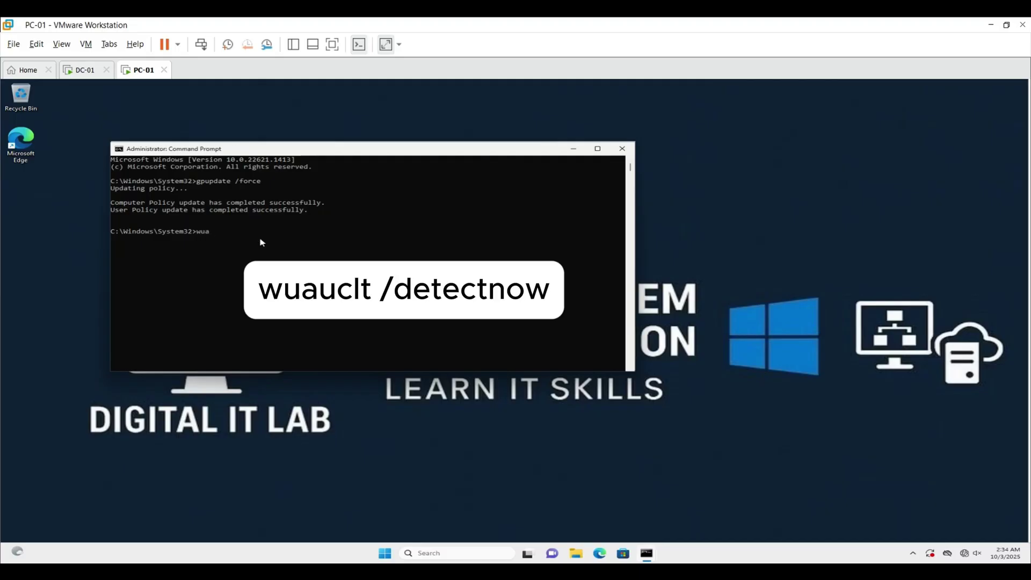
type("uclt /detectnow")
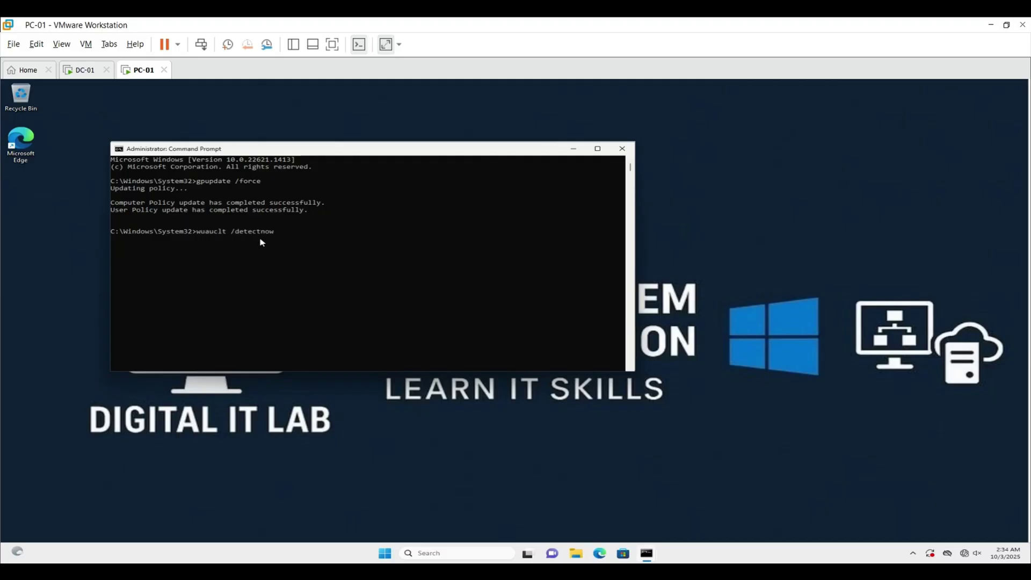
key("Return")
left_click(260, 239)
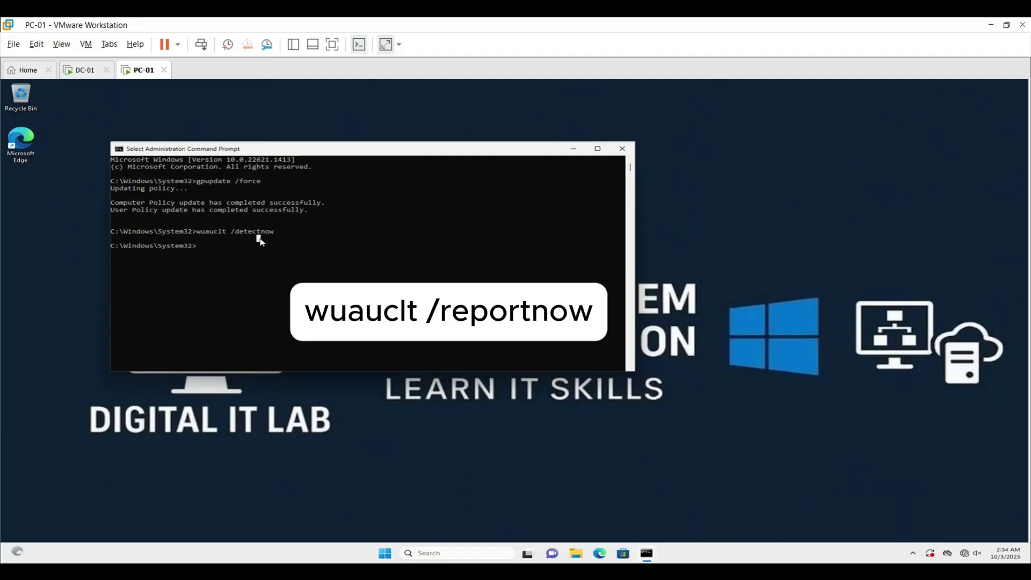
type("wuauclt /rep")
type("ortnow")
key("Return")
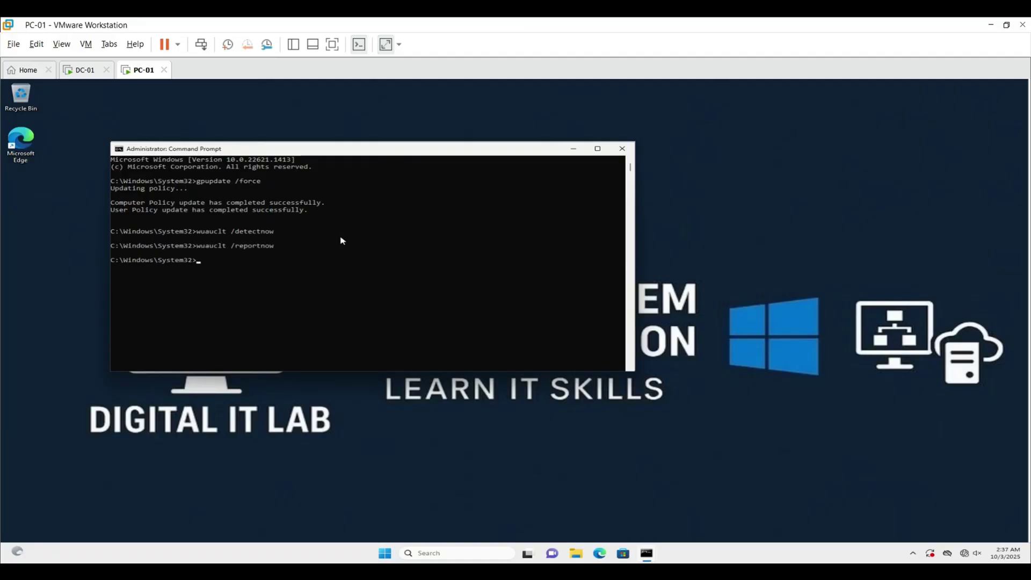